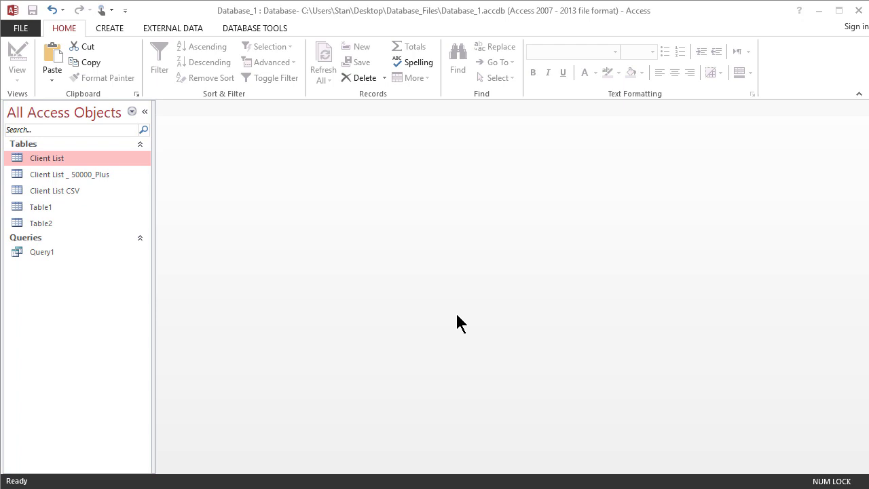
Copy the Client List table and paste the copy into the database's object list
{"action": "right_click", "coordinate": [91, 158]}
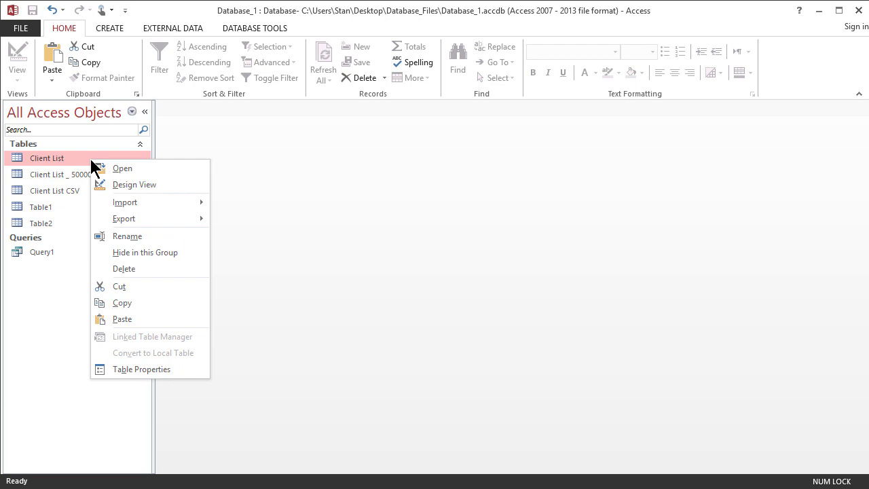
{"action": "left_click", "coordinate": [140, 302]}
{"action": "right_click", "coordinate": [91, 160]}
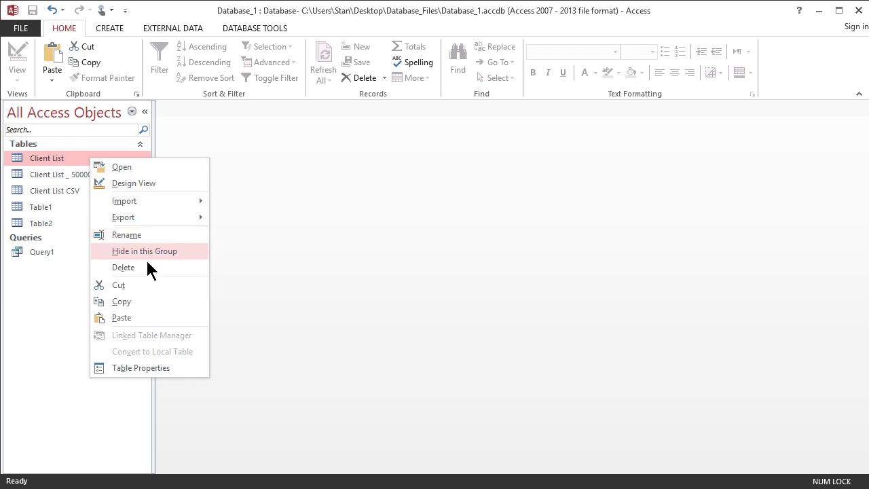
{"action": "left_click", "coordinate": [142, 318]}
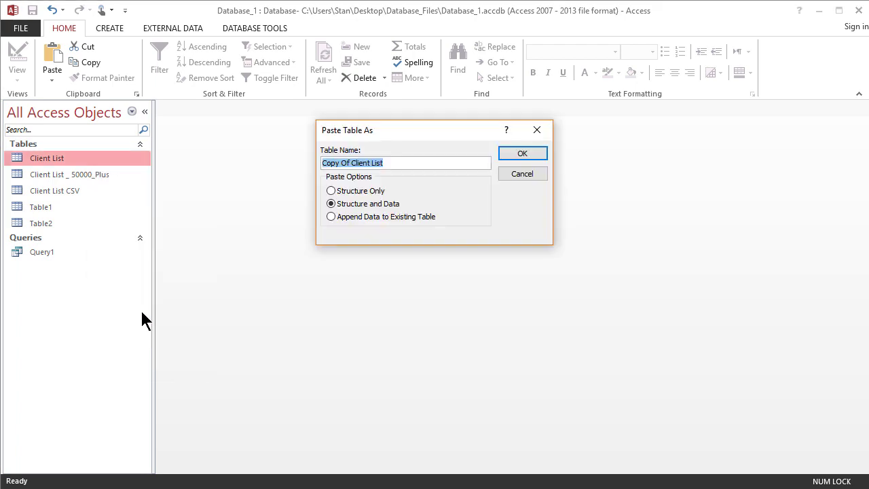
Name the pasted table Client List_Update_Query and create it with structure and data
{"action": "left_click", "coordinate": [406, 162]}
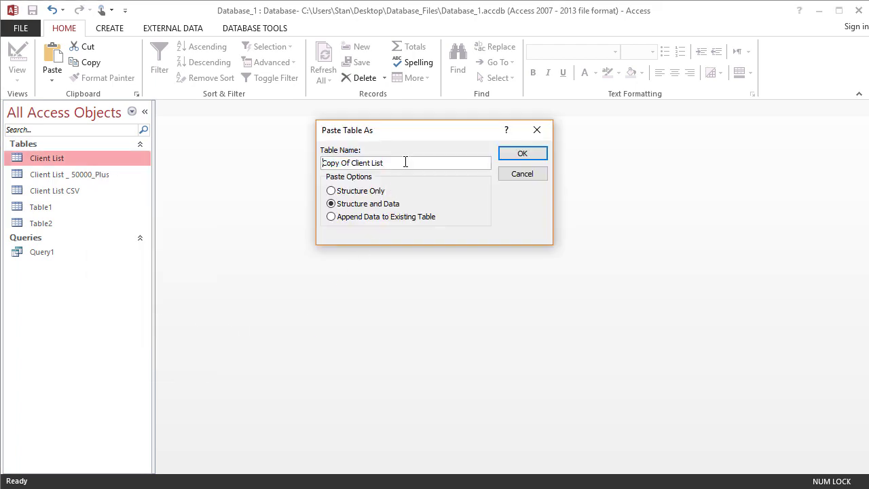
{"action": "key", "text": "Home"}
{"action": "key", "text": "shift+Right"}
{"action": "key", "text": "shift+Right"}
{"action": "key", "text": "shift+Right"}
{"action": "key", "text": "shift+Right"}
{"action": "key", "text": "shift+Right"}
{"action": "key", "text": "shift+Right"}
{"action": "key", "text": "shift+Right"}
{"action": "key", "text": "shift+Right"}
{"action": "key", "text": "Delete"}
{"action": "type", "text": "_UPdate"}
{"action": "key", "text": "BackSpace"}
{"action": "key", "text": "BackSpace"}
{"action": "key", "text": "BackSpace"}
{"action": "key", "text": "BackSpace"}
{"action": "key", "text": "BackSpace"}
{"action": "type", "text": "pdate_Query"}
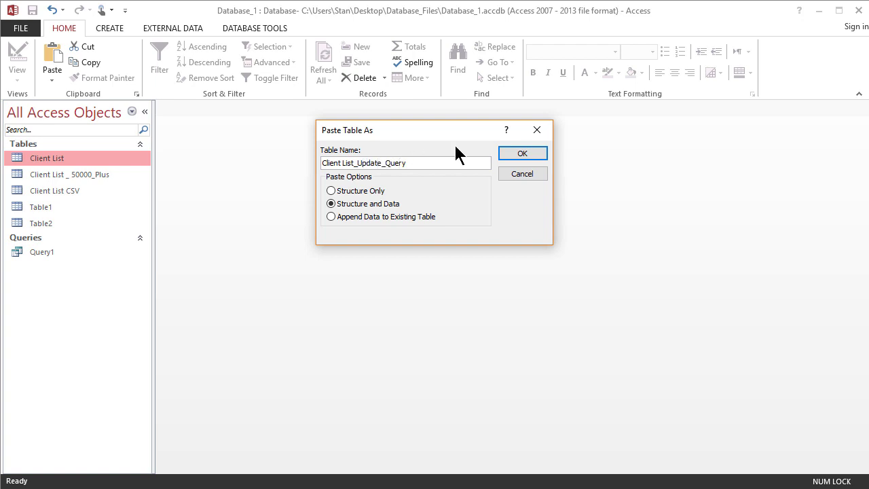
{"action": "left_click", "coordinate": [510, 158]}
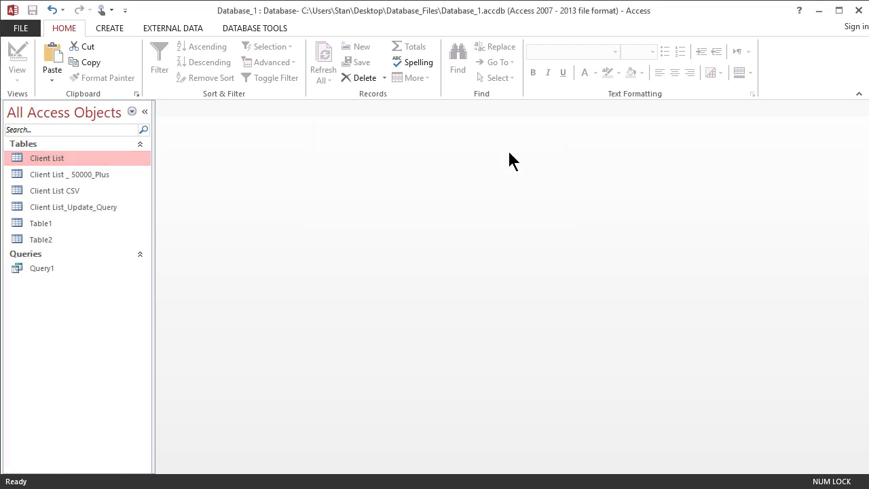
Open the Client List_Update_Query table to examine its records and columns, and close it again
{"action": "left_click", "coordinate": [113, 211]}
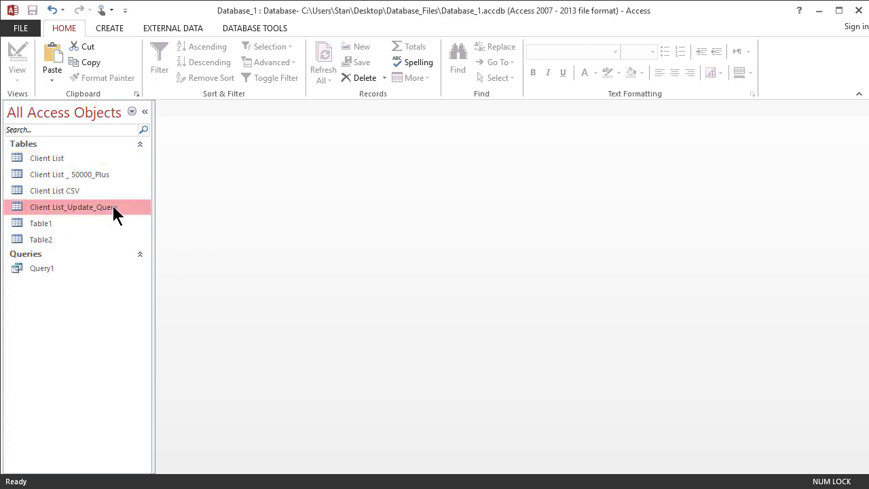
{"action": "right_click", "coordinate": [78, 207]}
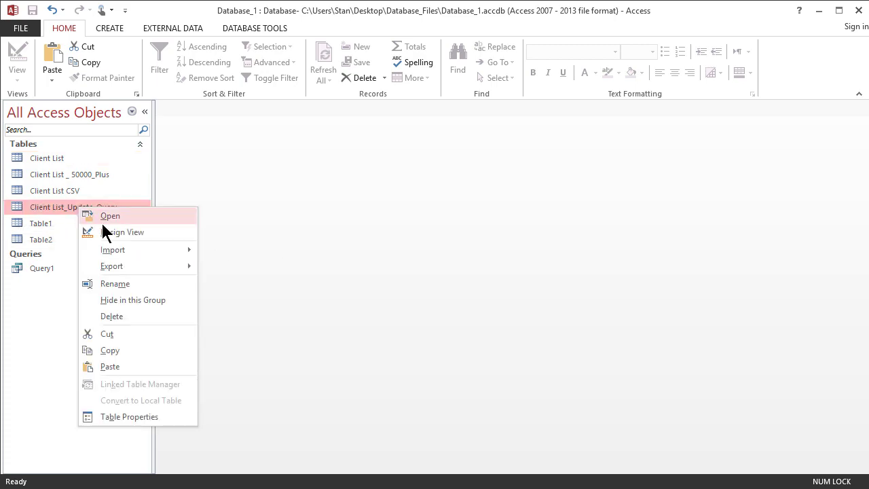
{"action": "left_click", "coordinate": [100, 217]}
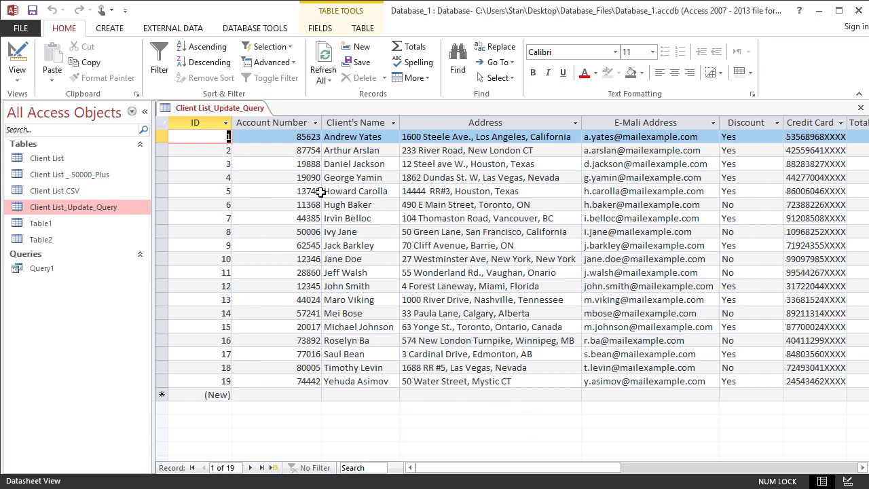
{"action": "left_click_drag", "start_coordinate": [454, 468], "coordinate": [384, 460]}
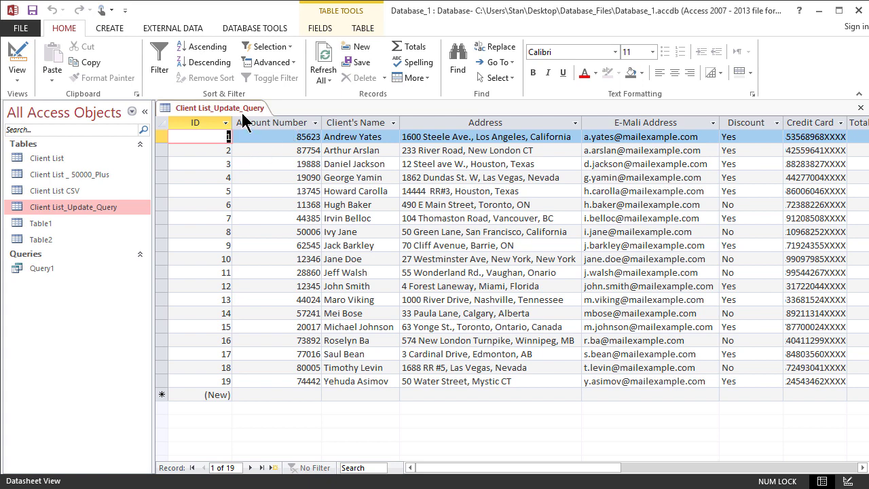
{"action": "right_click", "coordinate": [244, 112]}
{"action": "left_click", "coordinate": [272, 138]}
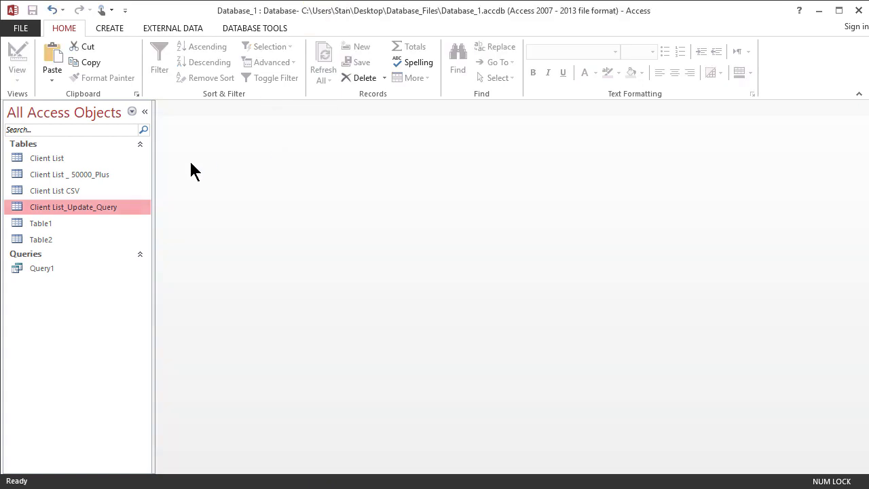
Open Client List_Update_Query in Design View and insert an empty row above the Client's Name field
{"action": "right_click", "coordinate": [87, 206]}
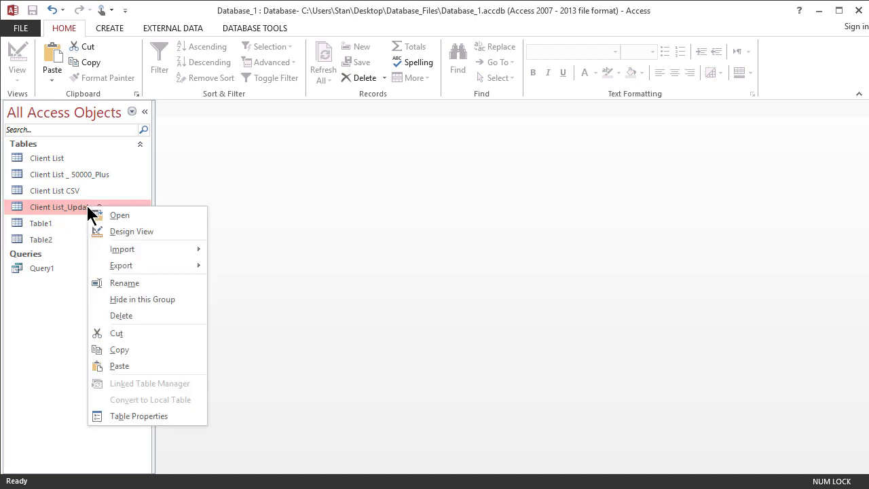
{"action": "left_click", "coordinate": [143, 231]}
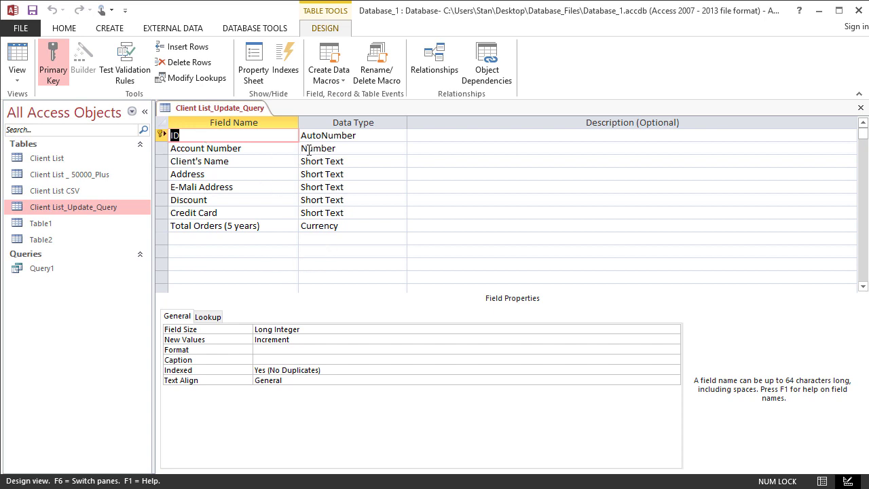
{"action": "left_click", "coordinate": [161, 162]}
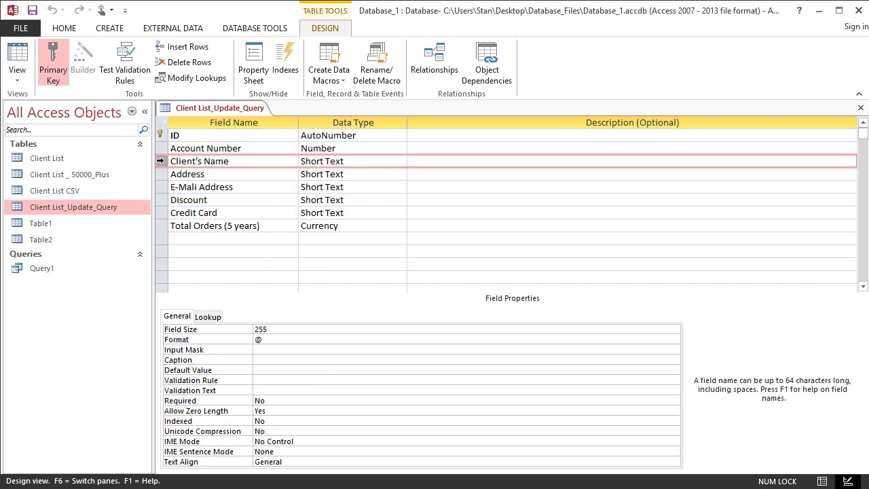
{"action": "right_click", "coordinate": [161, 164]}
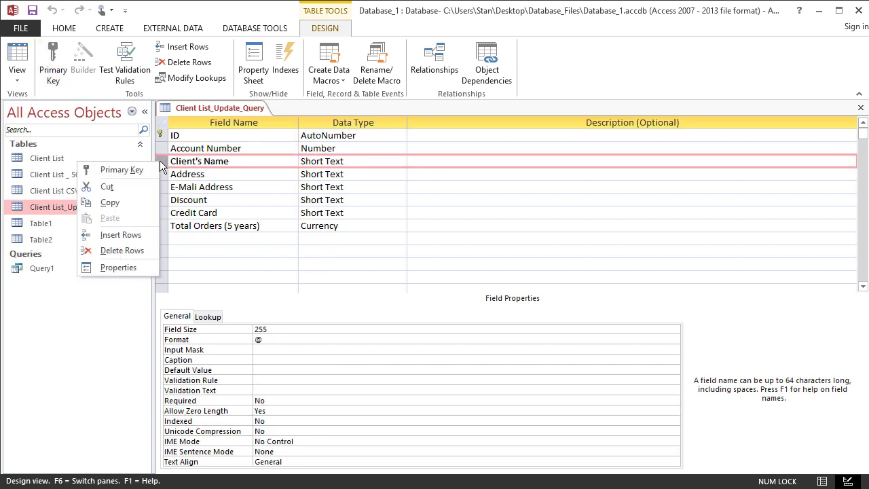
{"action": "left_click", "coordinate": [127, 235]}
Define the inserted field as Account Number New with the Number data type and save the table design
{"action": "left_click", "coordinate": [213, 161]}
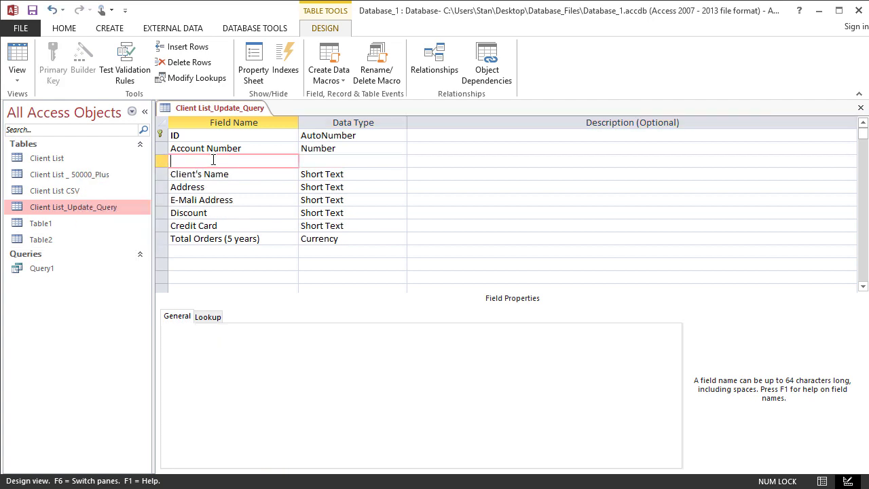
{"action": "type", "text": "Account Number New"}
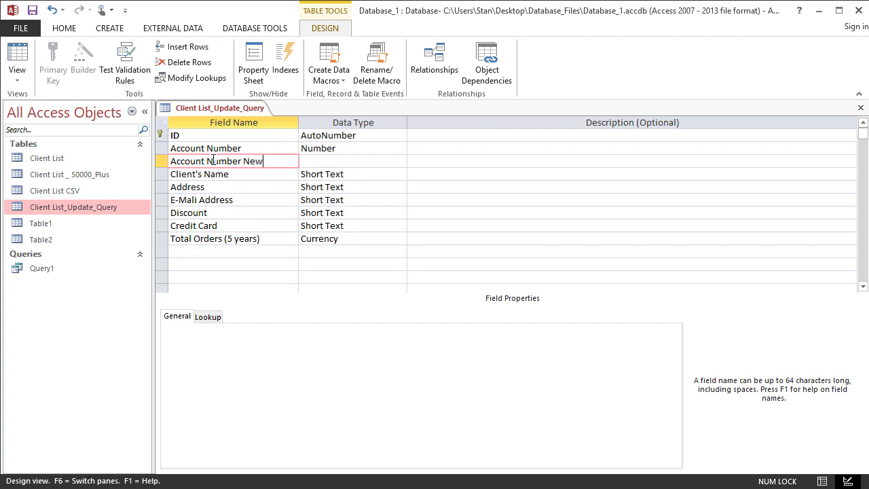
{"action": "key", "text": "Tab"}
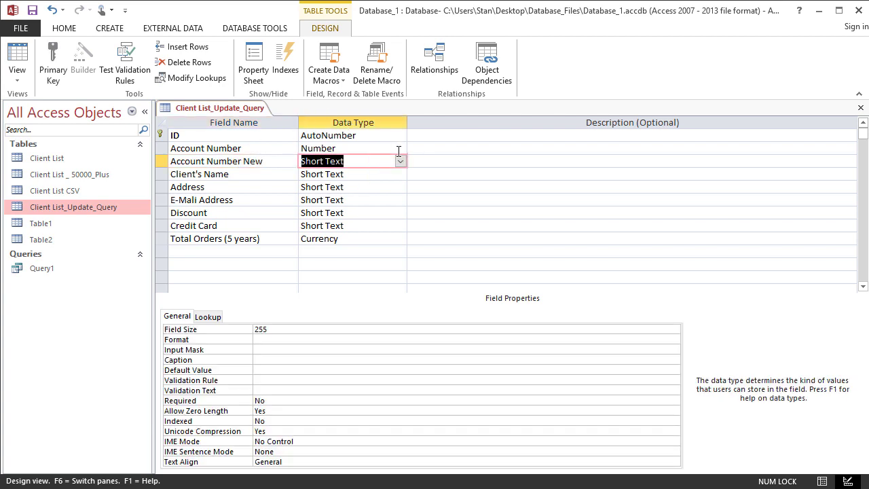
{"action": "left_click", "coordinate": [401, 162]}
{"action": "left_click", "coordinate": [386, 199]}
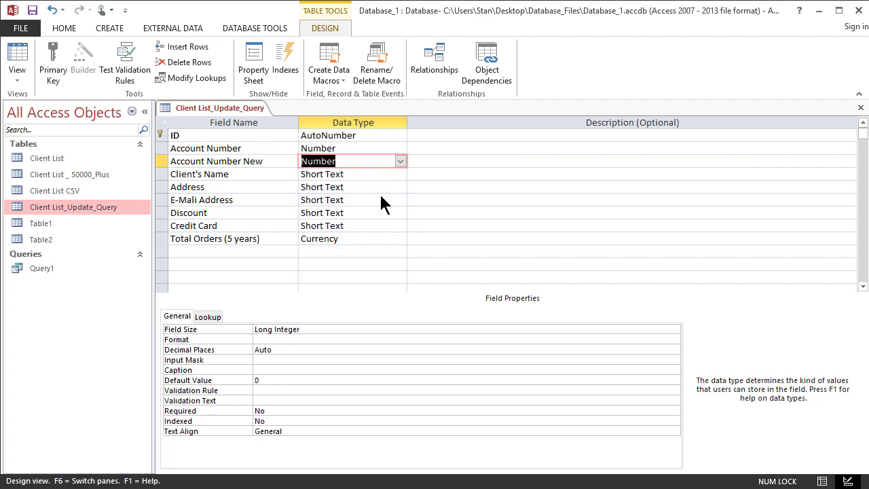
{"action": "left_click", "coordinate": [33, 13]}
Switch the table to Datasheet View and widen the Account Number New column to fit its heading
{"action": "left_click", "coordinate": [18, 59]}
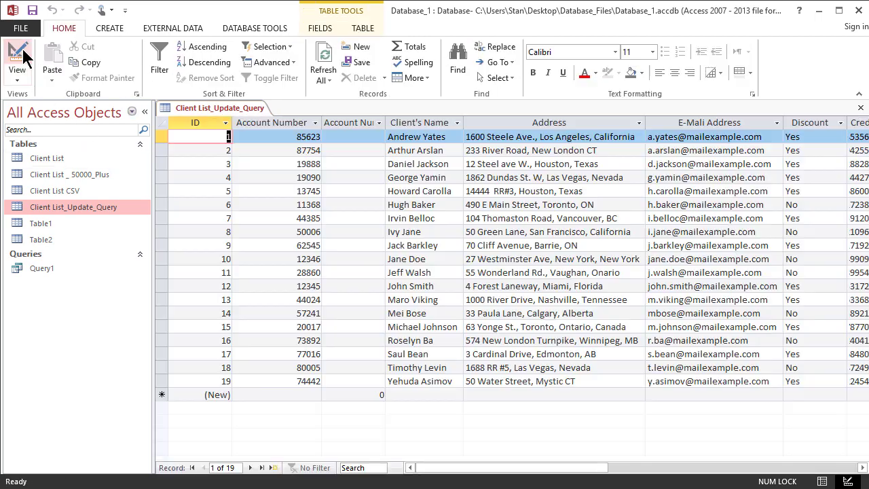
{"action": "double_click", "coordinate": [385, 123]}
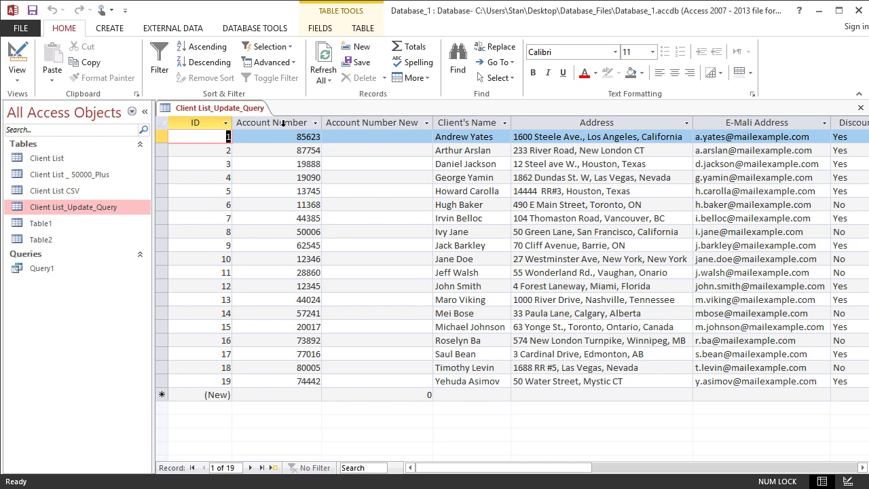
{"action": "left_click", "coordinate": [283, 122]}
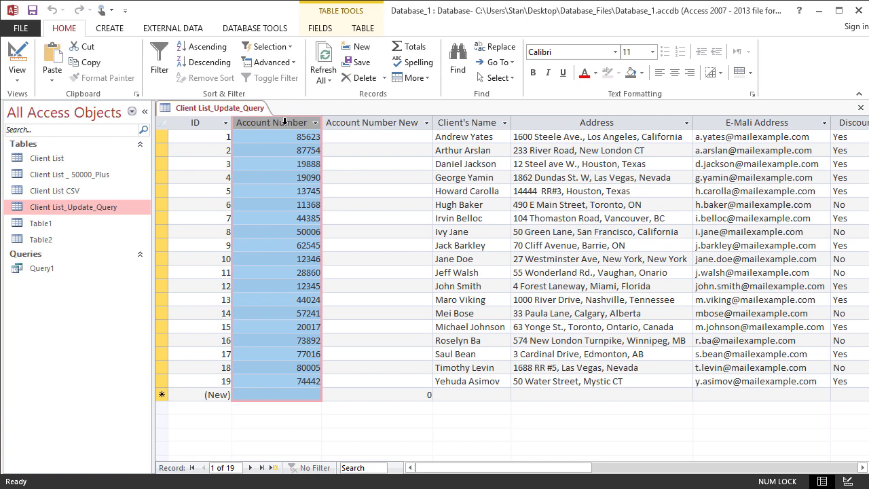
{"action": "left_click", "coordinate": [354, 121]}
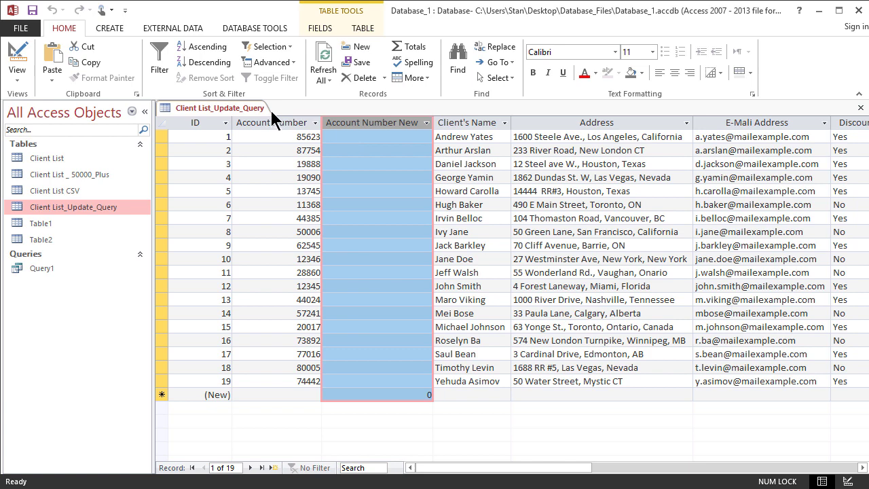
Close the Client List_Update_Query table and save its layout changes
{"action": "right_click", "coordinate": [234, 108]}
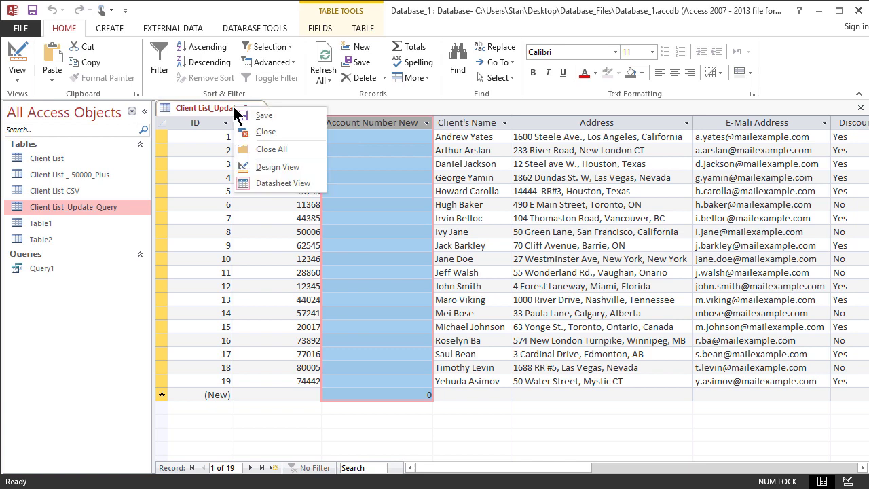
{"action": "left_click", "coordinate": [266, 135]}
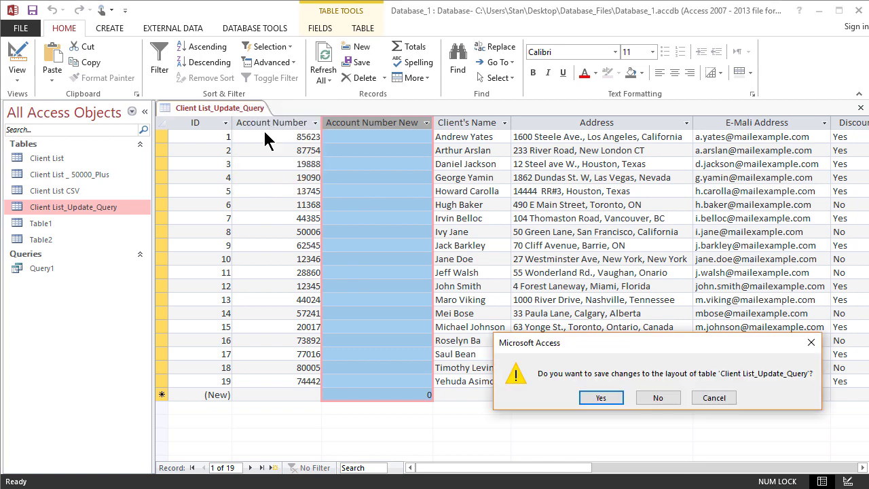
{"action": "left_click", "coordinate": [601, 398]}
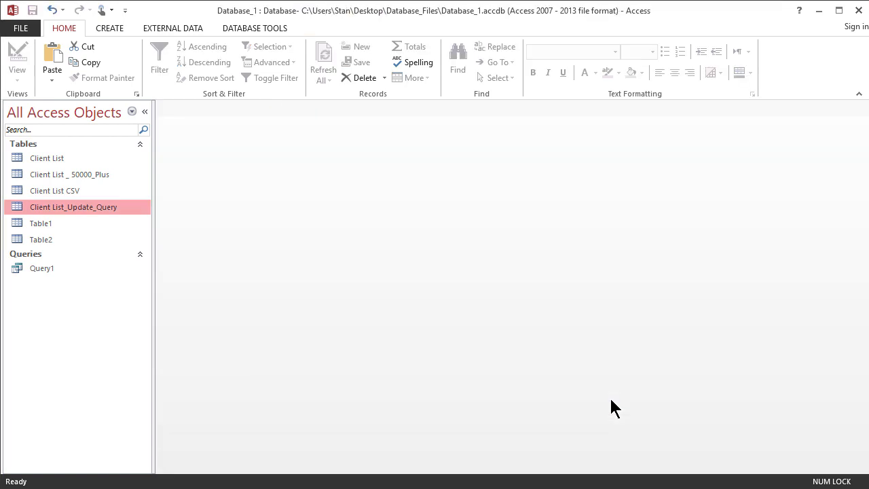
Create a query in Design View based on the Client List_Update_Query table, enlarging its field list to show all fields
{"action": "left_click", "coordinate": [115, 29]}
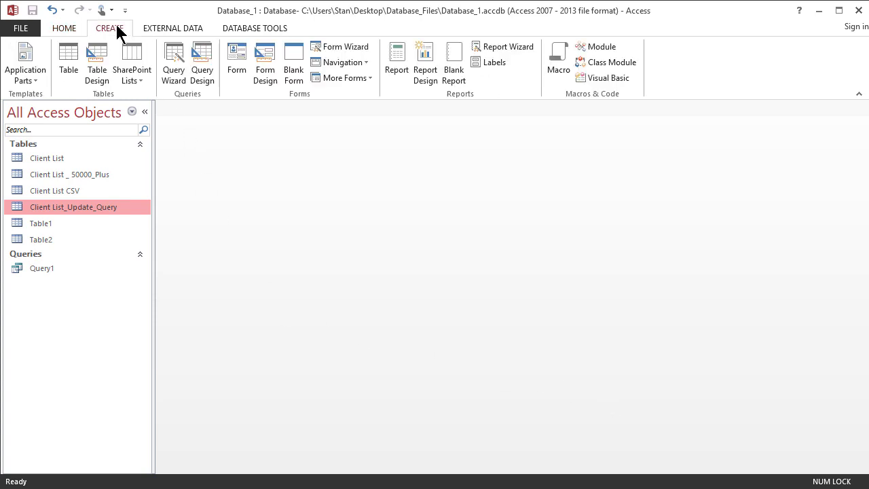
{"action": "left_click", "coordinate": [207, 57]}
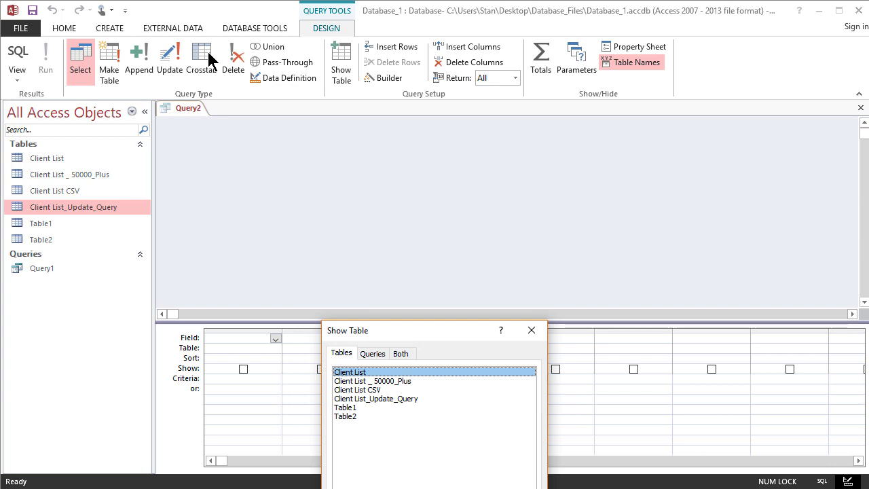
{"action": "double_click", "coordinate": [377, 400]}
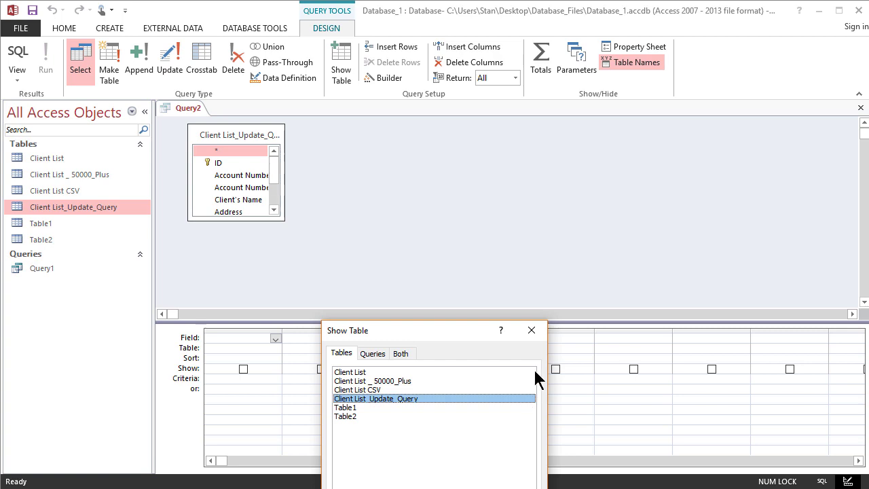
{"action": "left_click", "coordinate": [536, 331]}
{"action": "left_click_drag", "start_coordinate": [284, 217], "coordinate": [510, 301]}
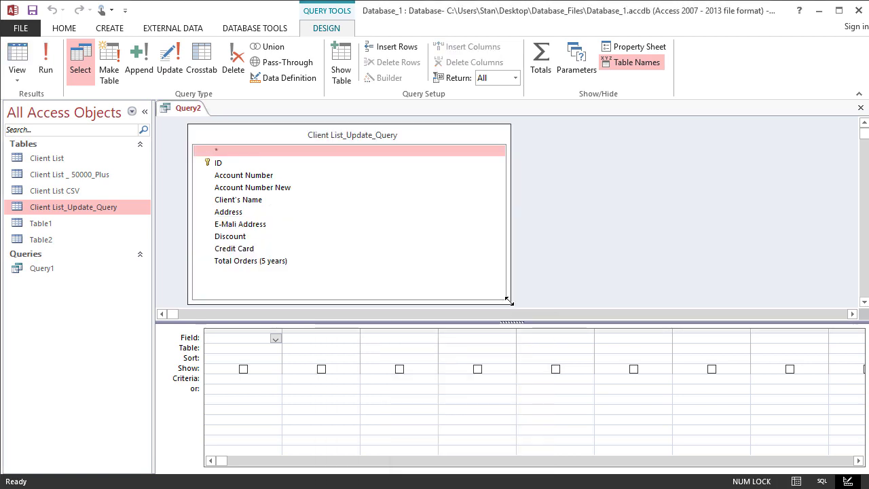
Convert the query to an update query and add Account Number New to the design grid, widening its column
{"action": "left_click", "coordinate": [170, 68]}
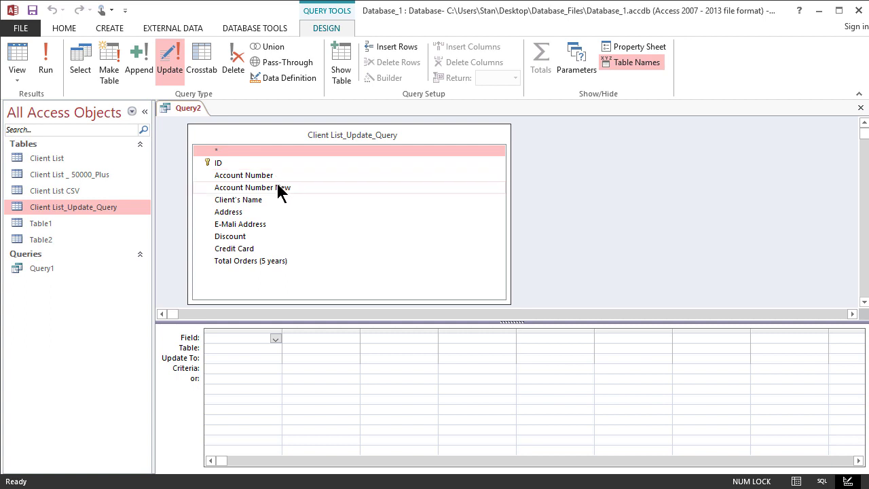
{"action": "left_click_drag", "start_coordinate": [274, 188], "coordinate": [262, 341]}
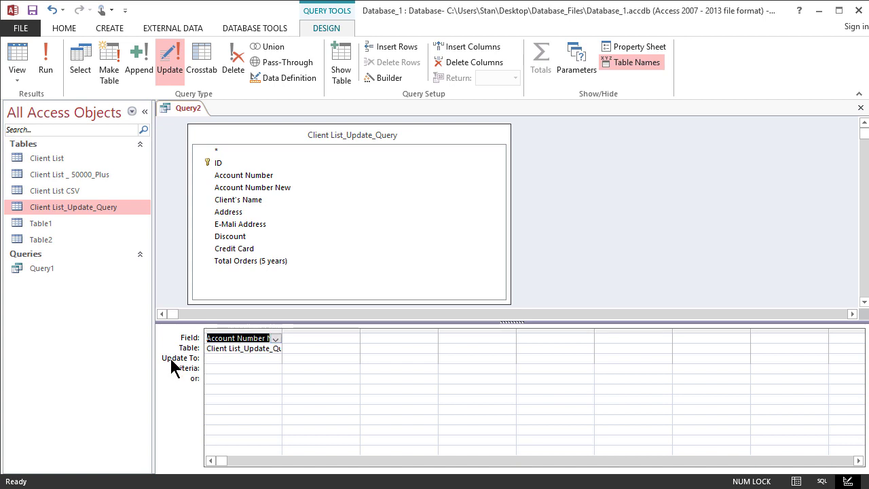
{"action": "left_click", "coordinate": [210, 358]}
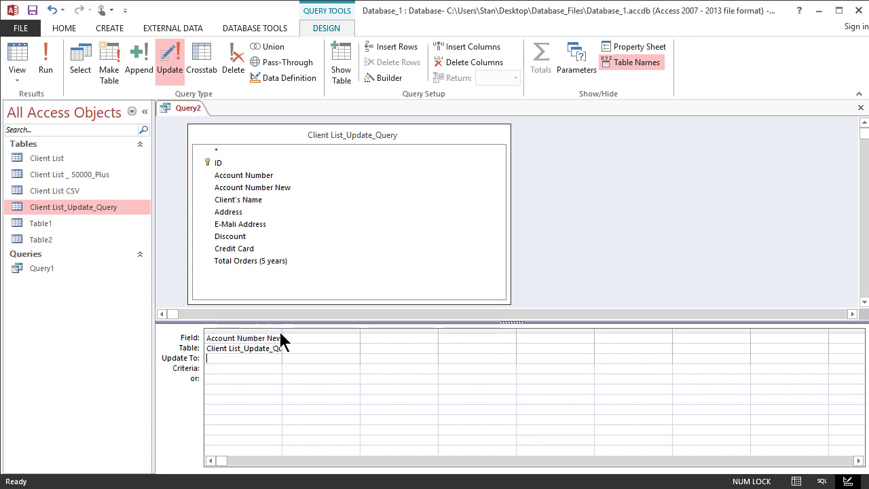
{"action": "left_click_drag", "start_coordinate": [283, 332], "coordinate": [322, 331]}
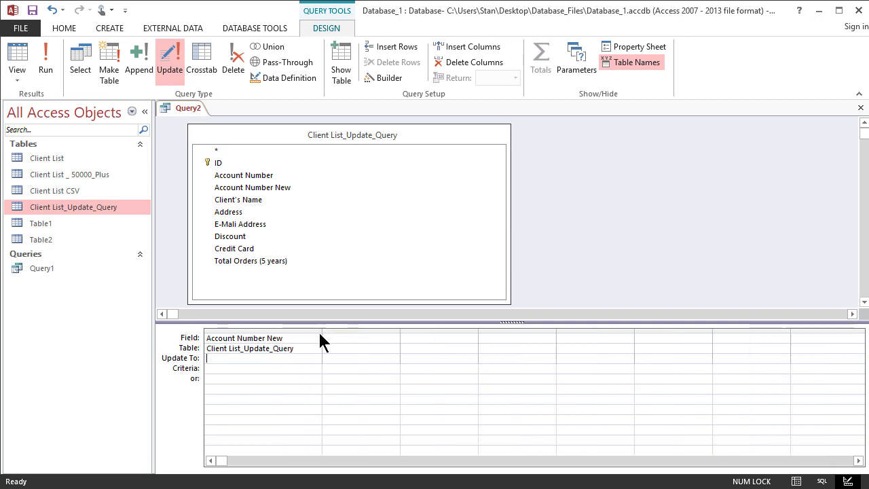
Open the Client List_Update_Query table to examine its account number columns, and return to the query design
{"action": "right_click", "coordinate": [113, 208]}
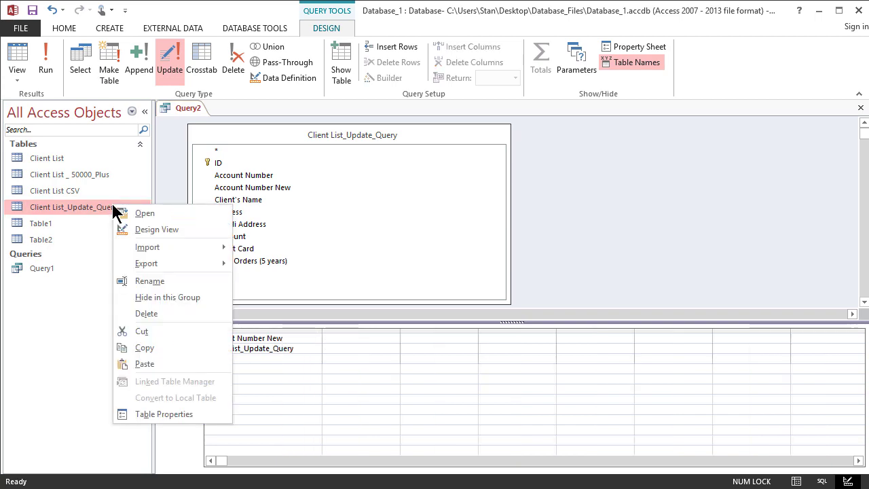
{"action": "left_click", "coordinate": [140, 214]}
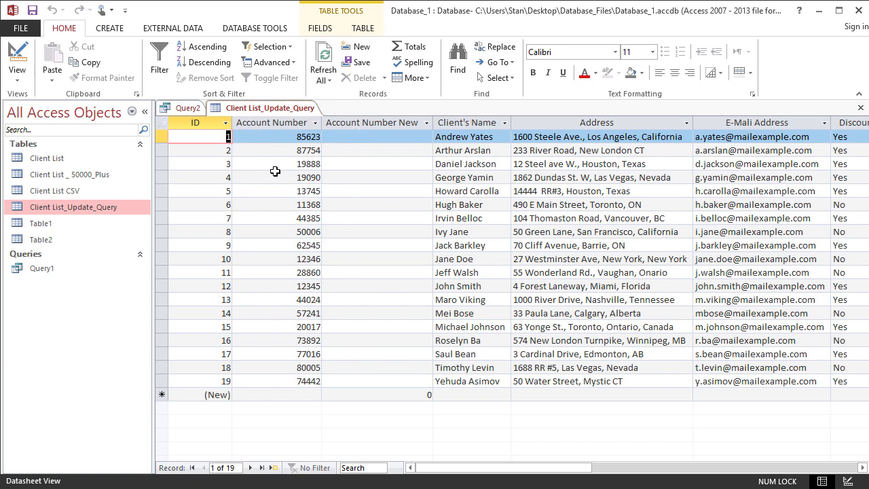
{"action": "left_click", "coordinate": [183, 107]}
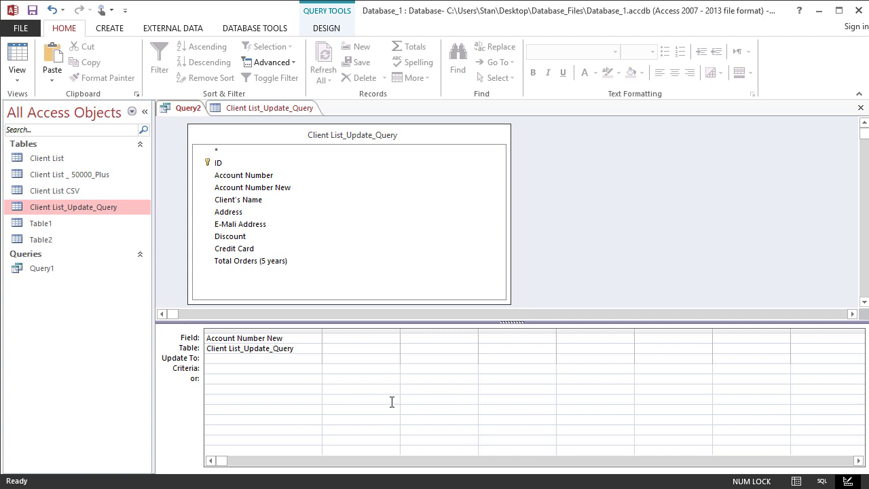
Set Account Number New to update to "1000"&[account number], and run the update query on the table's records
{"action": "type", "text": "\"1000\"&[account number"}
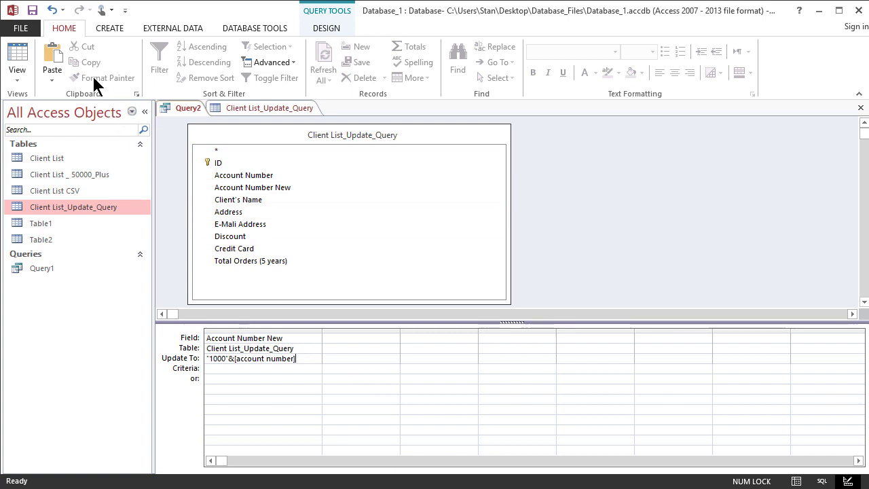
{"action": "left_click", "coordinate": [321, 30]}
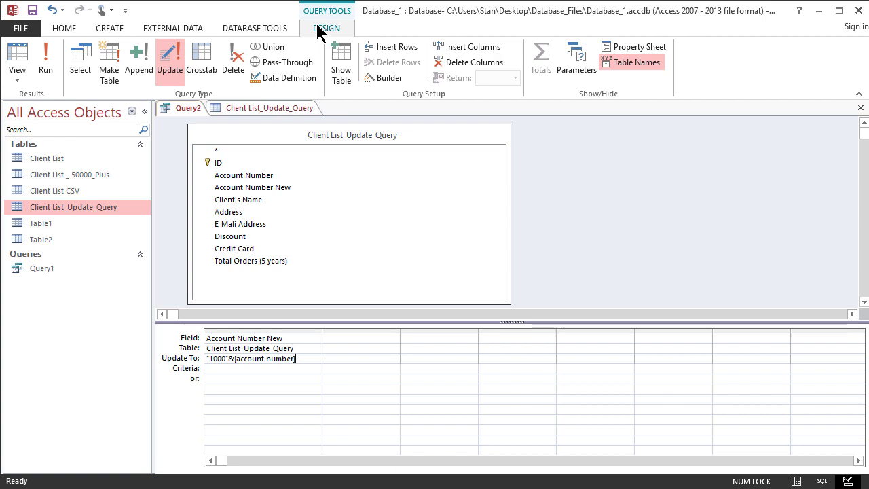
{"action": "left_click", "coordinate": [51, 64]}
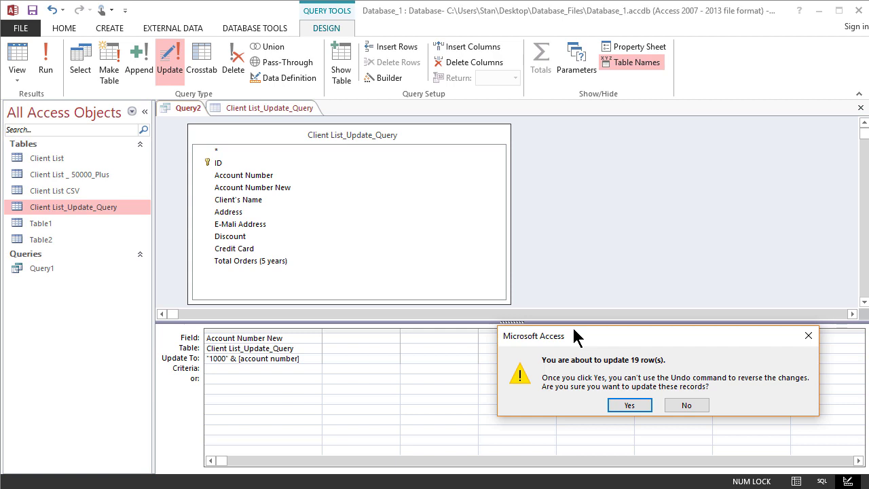
{"action": "left_click", "coordinate": [629, 405]}
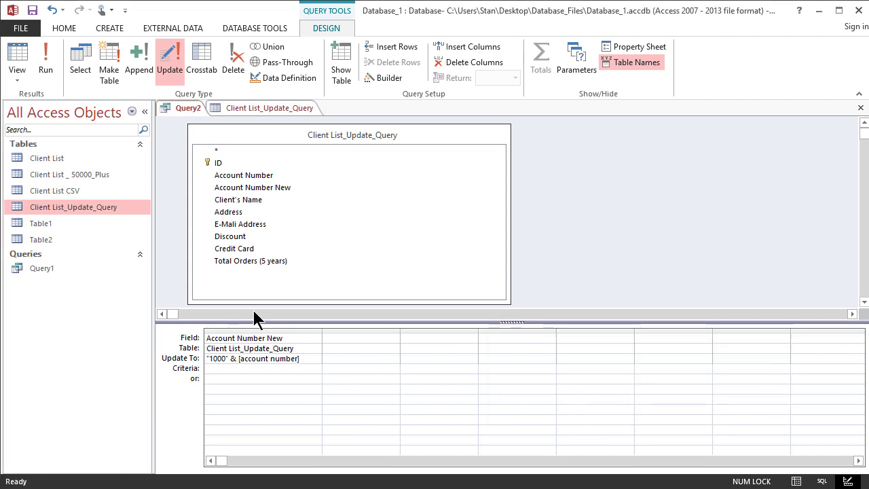
Save the query as 4_Update_Query
{"action": "left_click", "coordinate": [32, 9]}
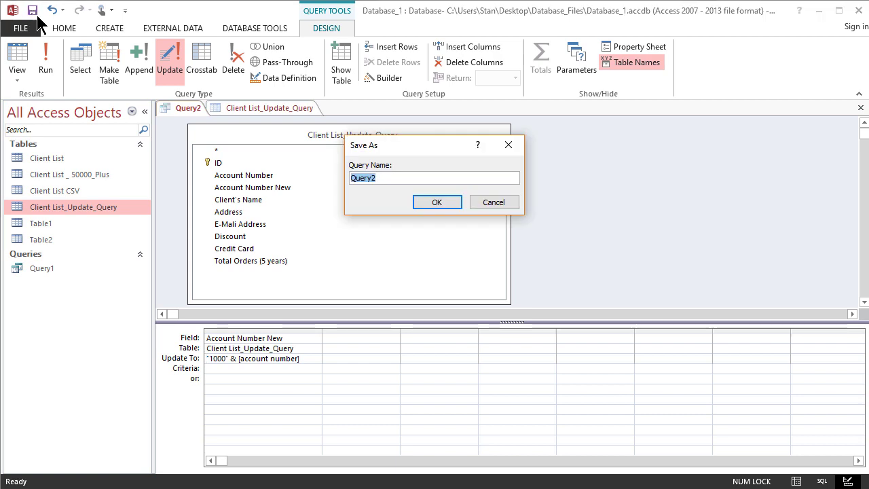
{"action": "type", "text": "U"}
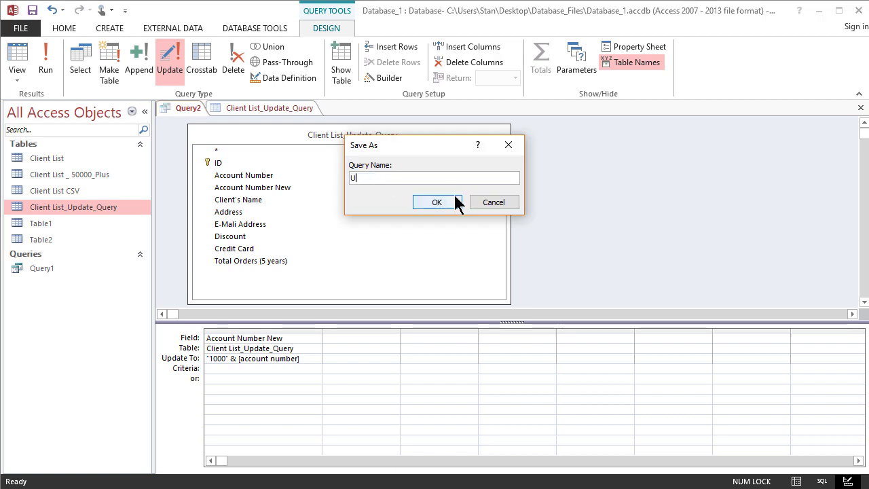
{"action": "key", "text": "BackSpace"}
{"action": "type", "text": "4_Update_"}
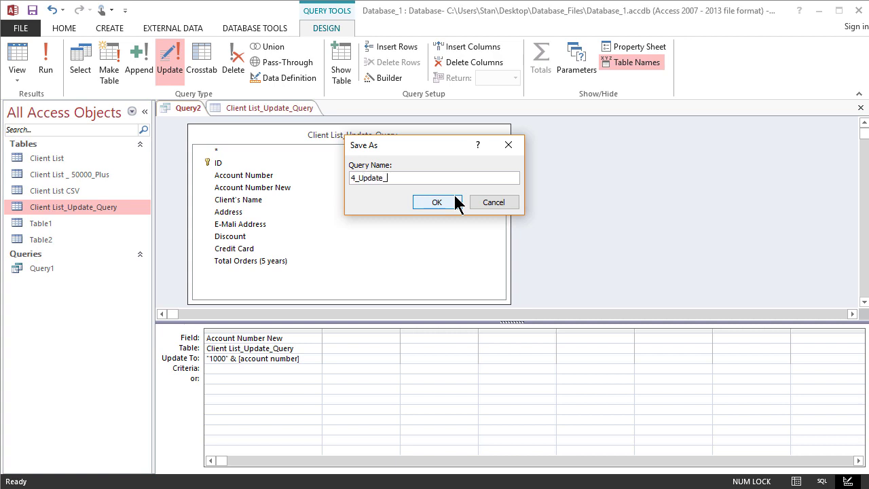
{"action": "type", "text": "Query"}
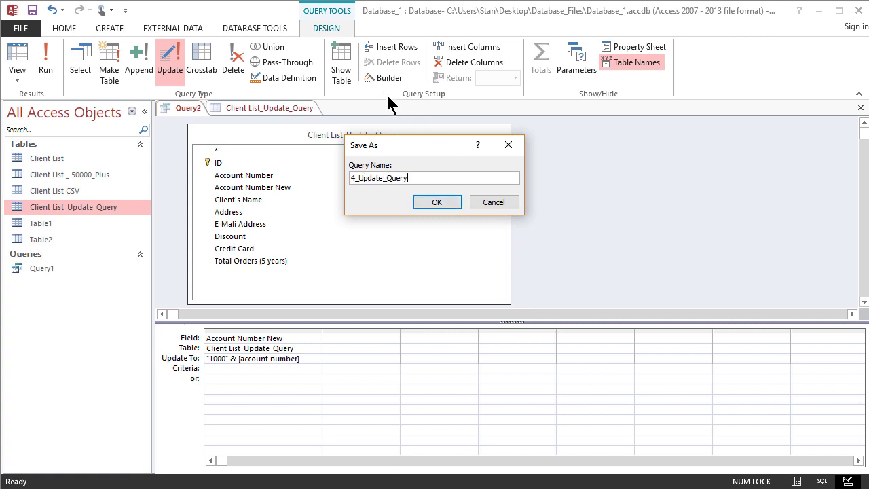
{"action": "left_click", "coordinate": [438, 203]}
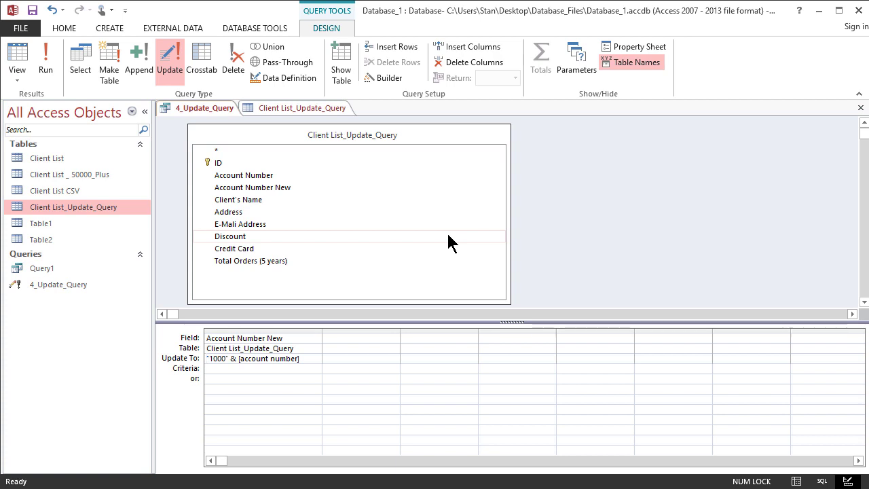
Open the Client List_Update_Query table and select the Account Number New column to examine the updated values
{"action": "double_click", "coordinate": [99, 213]}
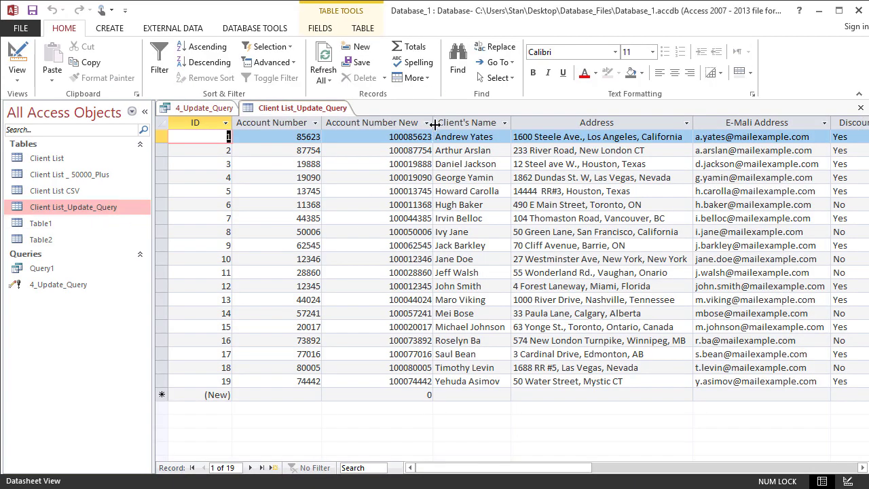
{"action": "left_click", "coordinate": [280, 138]}
{"action": "left_click", "coordinate": [382, 123]}
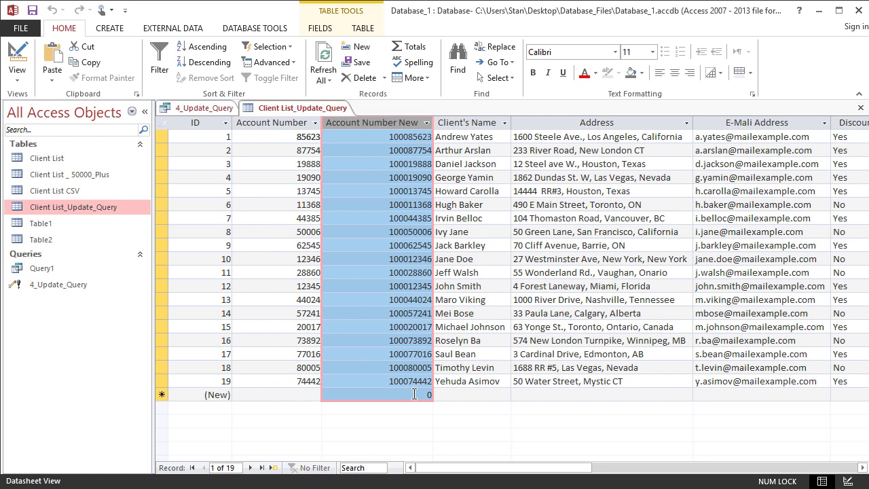
Open the Client List_Update_Query table in Design View, select the Account Number field row and view its available row commands
{"action": "right_click", "coordinate": [78, 204]}
{"action": "left_click", "coordinate": [117, 229]}
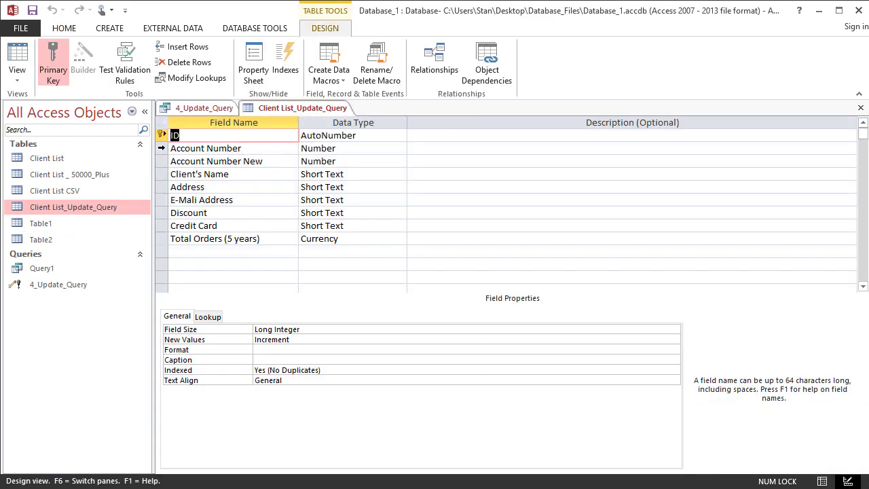
{"action": "left_click", "coordinate": [161, 149]}
{"action": "right_click", "coordinate": [162, 151]}
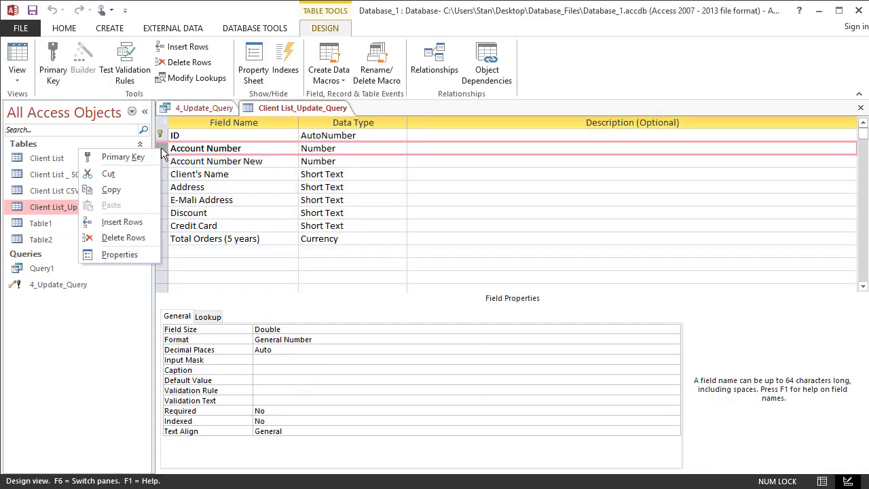
{"action": "left_click", "coordinate": [167, 152]}
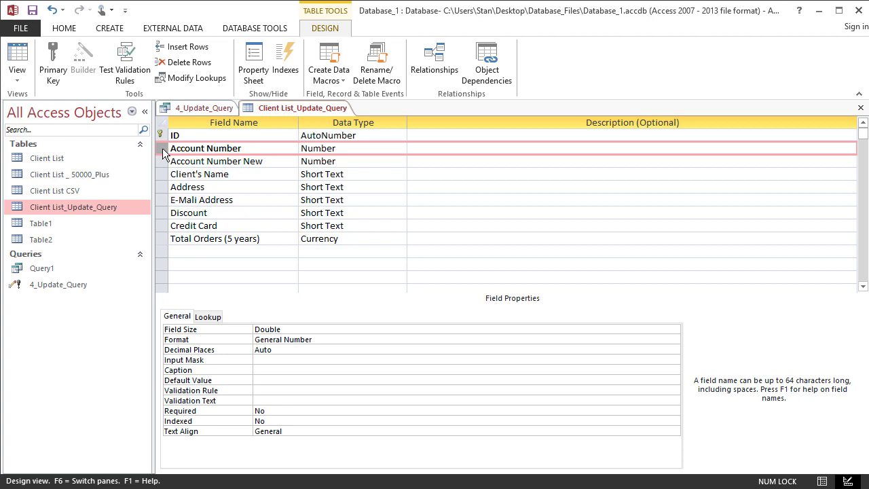
Review the 4_Update_Query design, and display the Client List_Update_Query table in Datasheet View again
{"action": "left_click", "coordinate": [195, 107]}
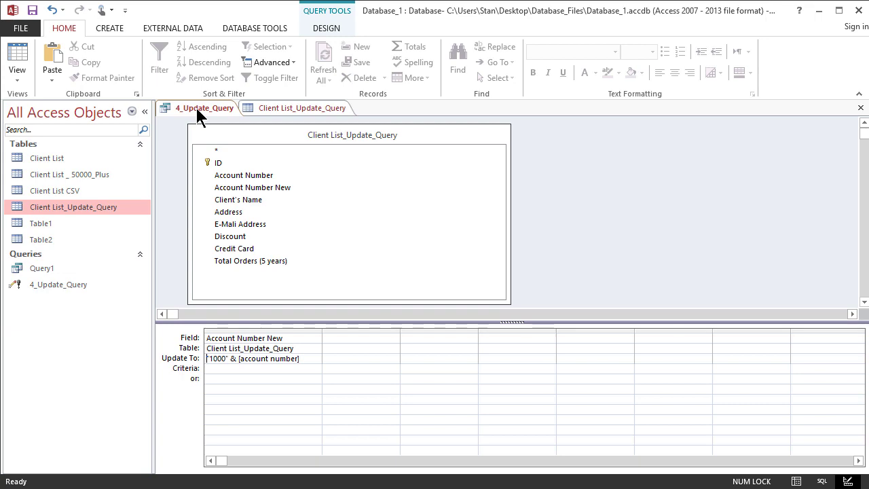
{"action": "right_click", "coordinate": [77, 205]}
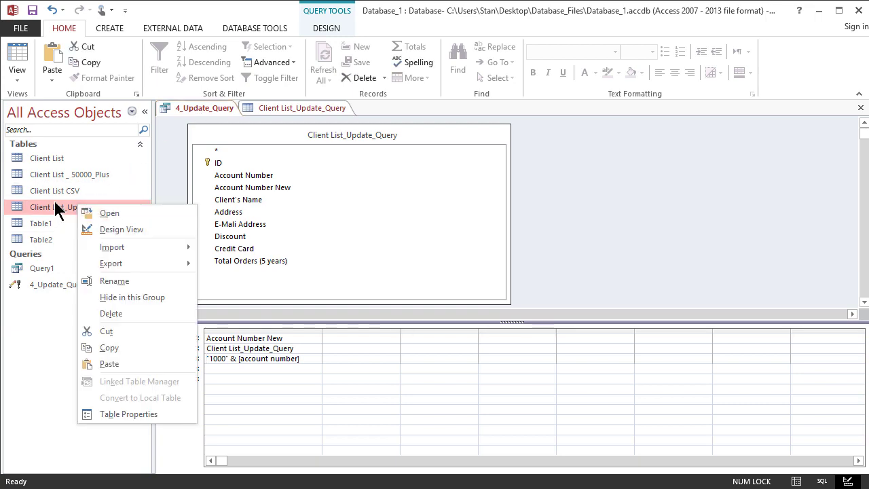
{"action": "double_click", "coordinate": [53, 208]}
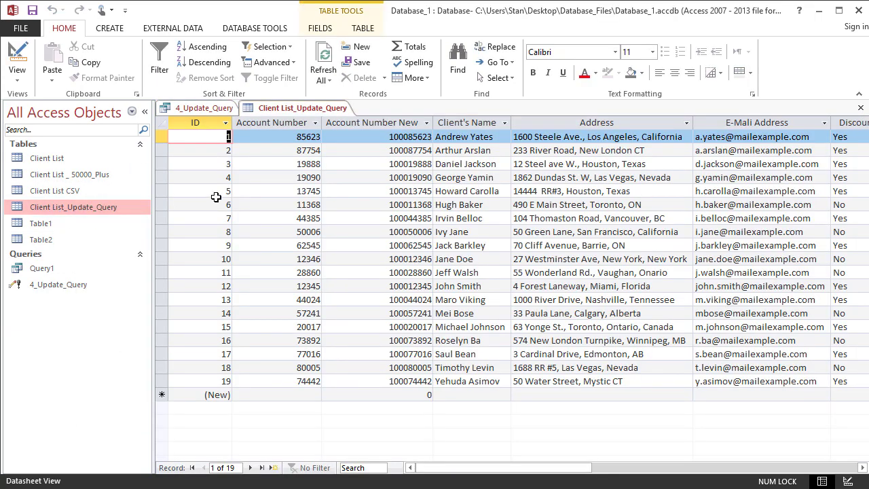